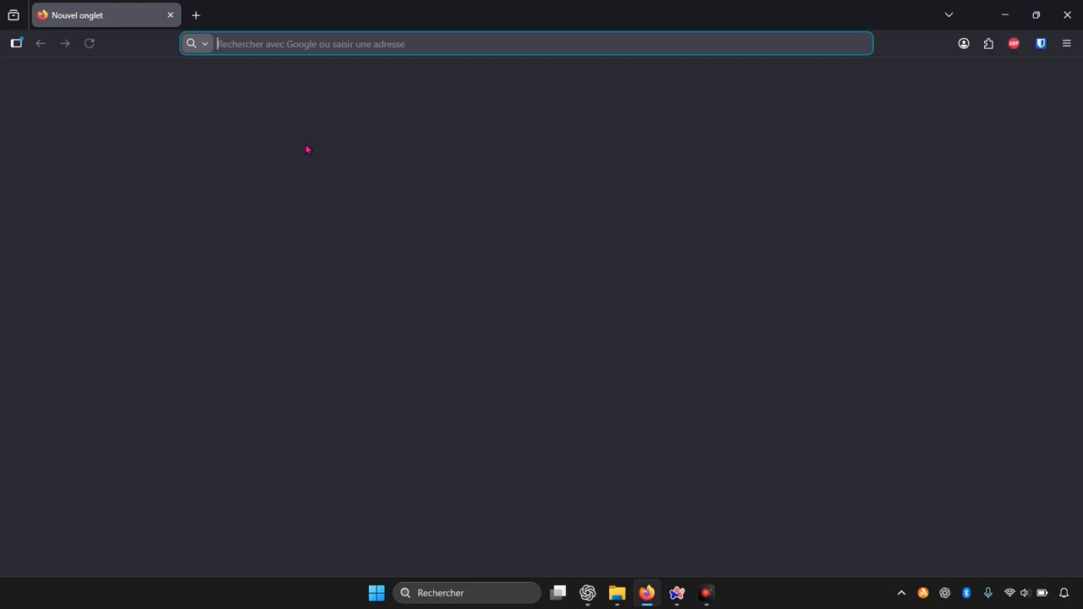
Search the web for "folder painter" and open the Le Crabe Info download page
text(fo)
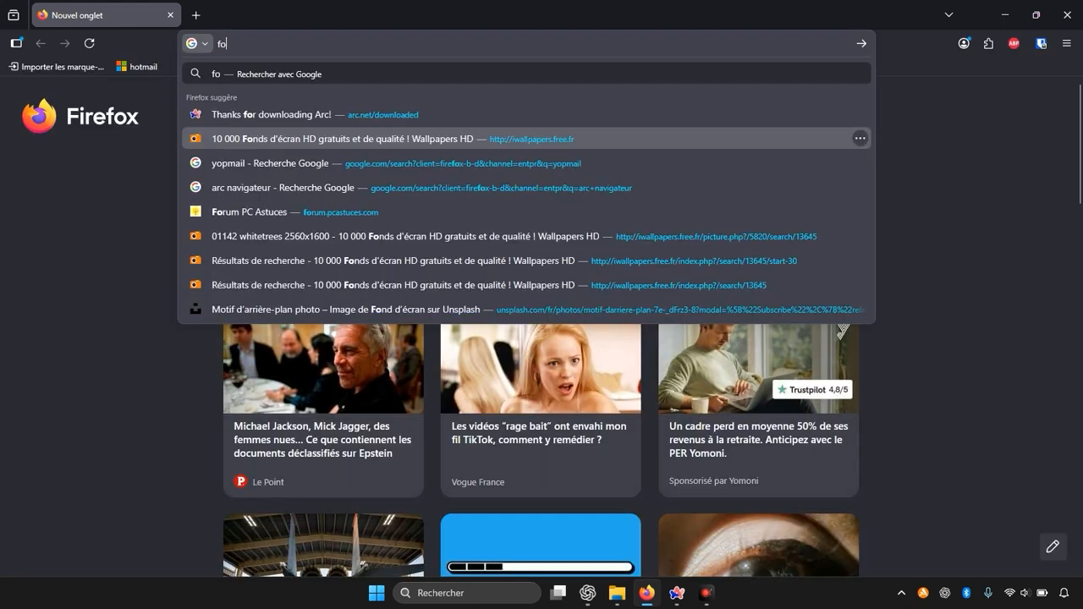
text(lder painter)
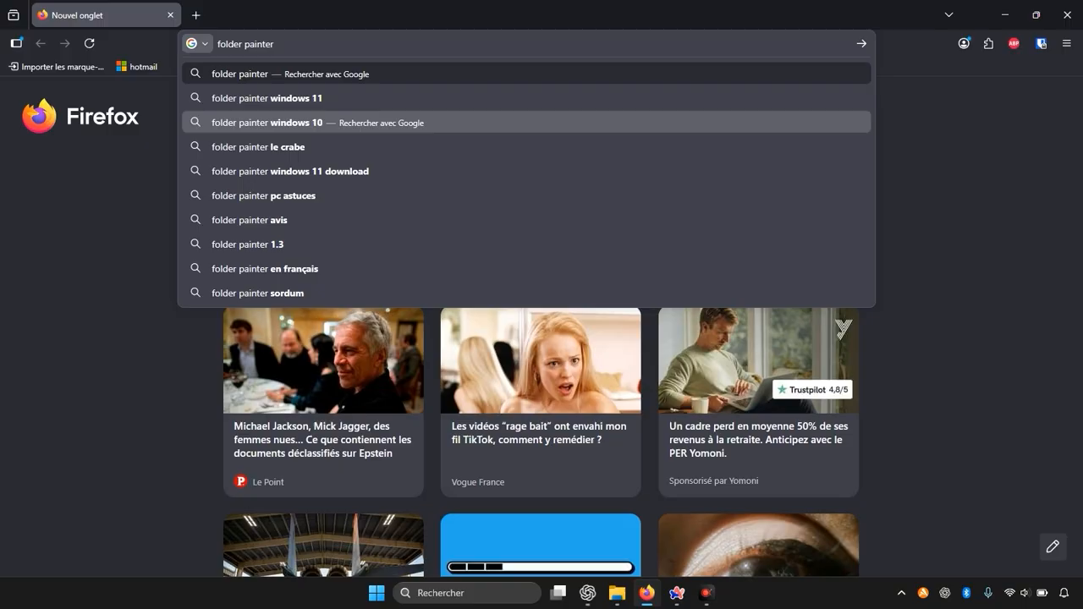
key(Return)
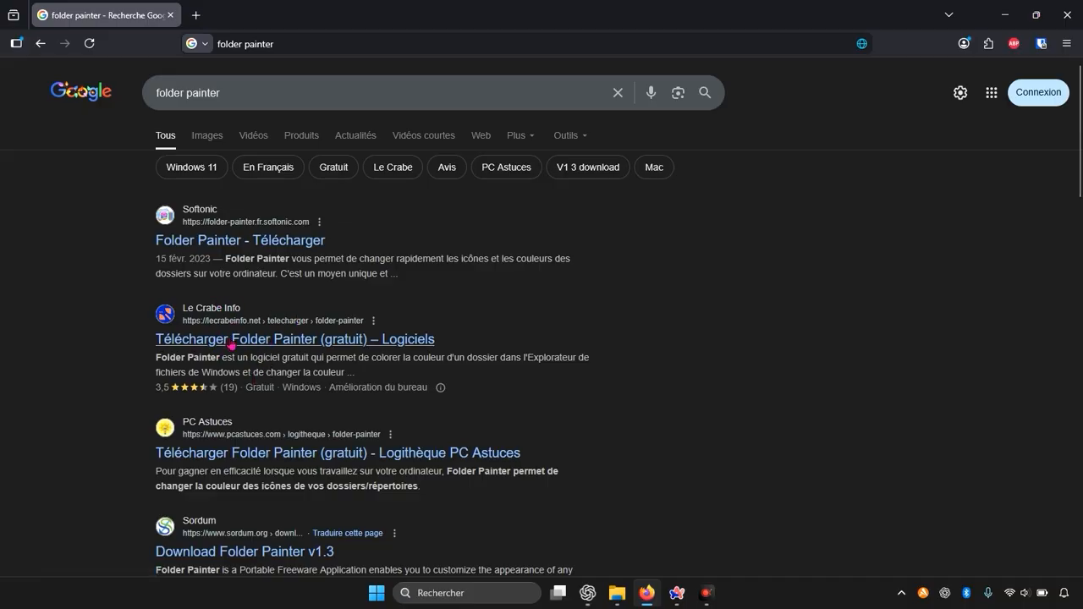
click(233, 341)
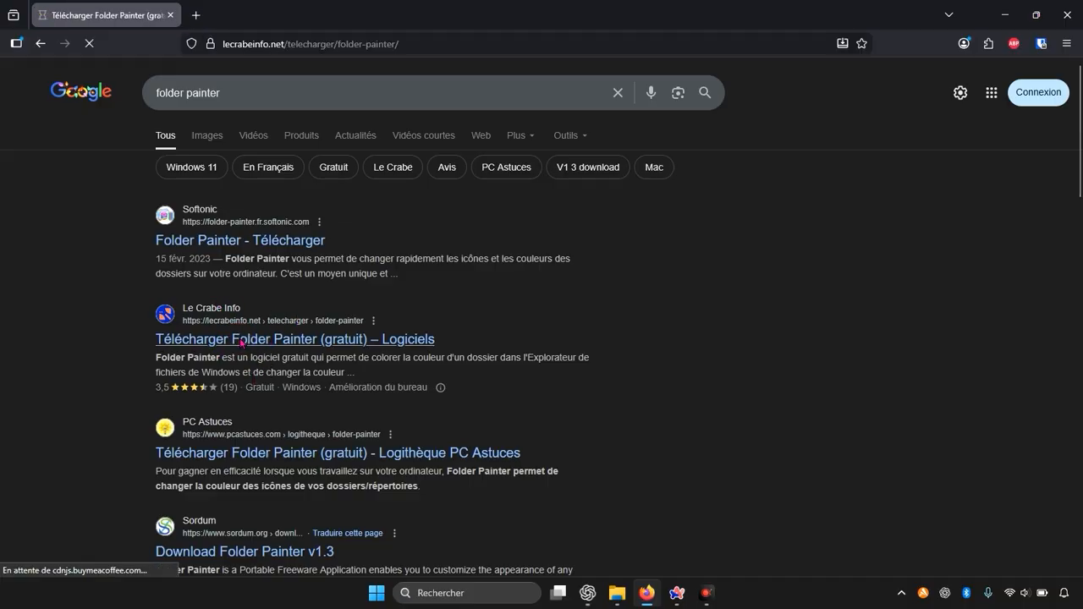
Accept all cookies on the Le Crabe Info page and download Folder Painter
scroll(495, 283, down, 2)
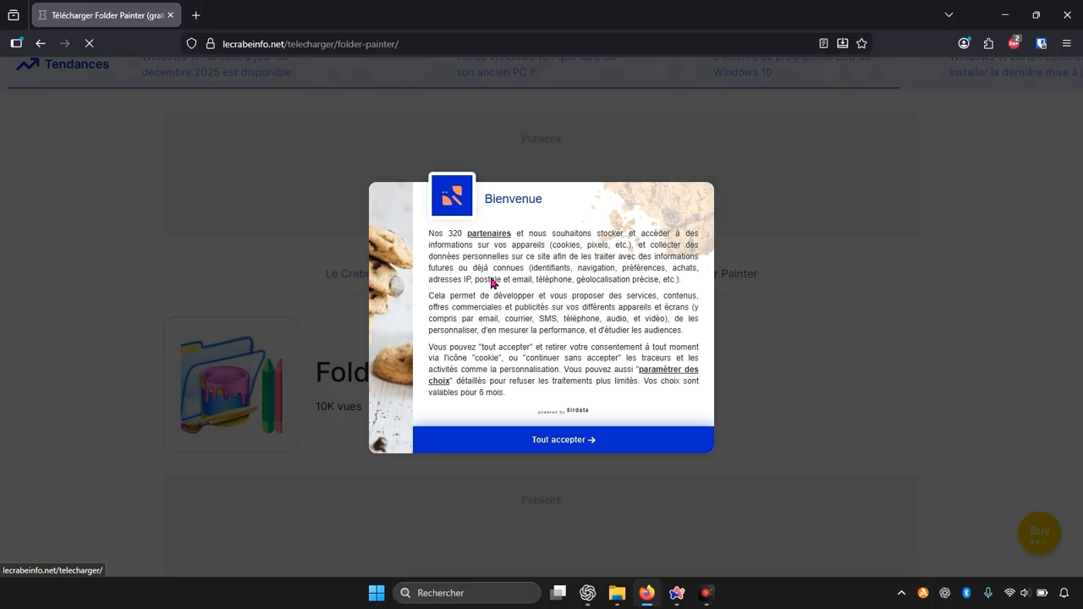
click(551, 439)
scroll(515, 416, down, 4)
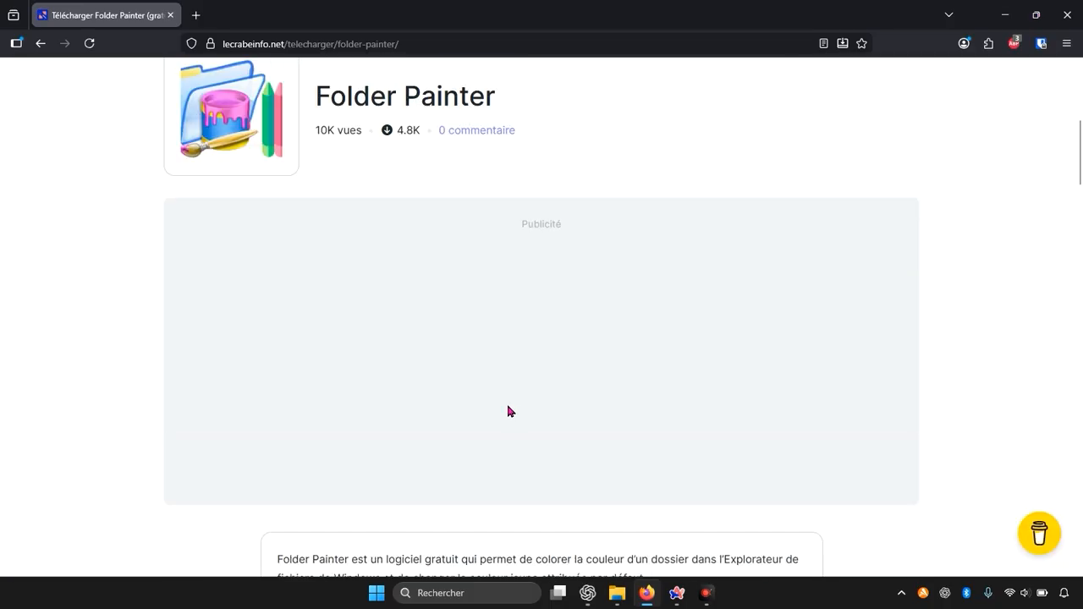
scroll(506, 401, down, 3)
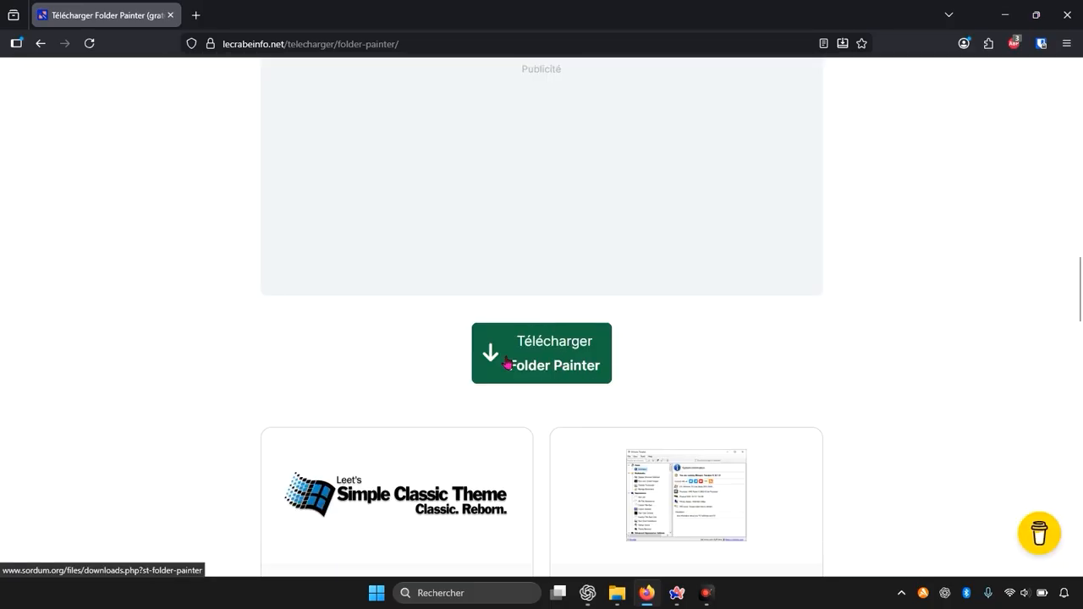
click(543, 367)
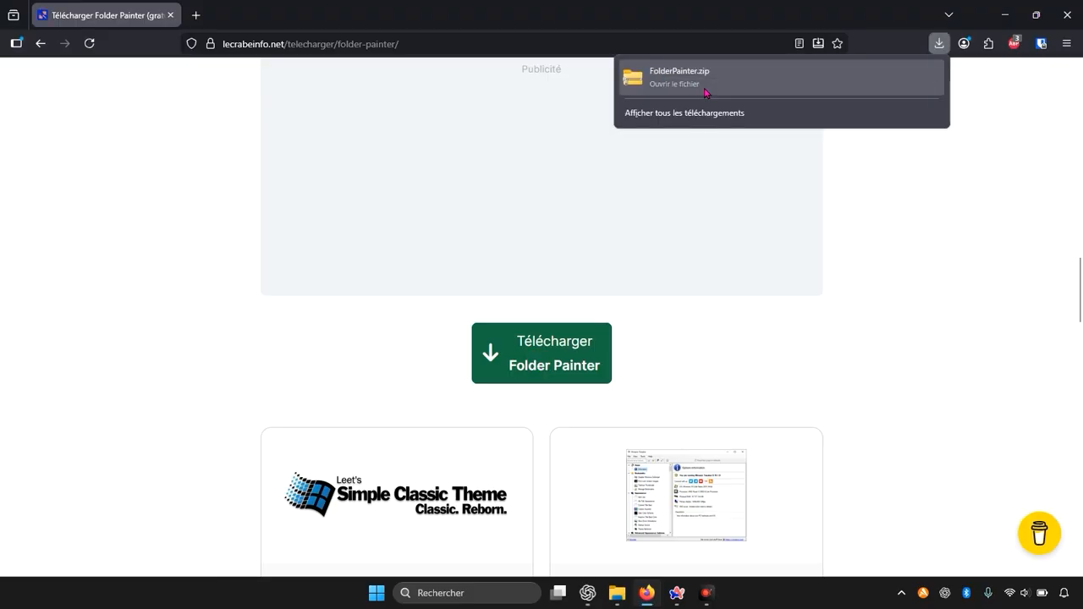
Show the downloaded FolderPainter.zip in its folder and extract all its files to C:\Users\pc\Downloads\FolderPainter
click(923, 78)
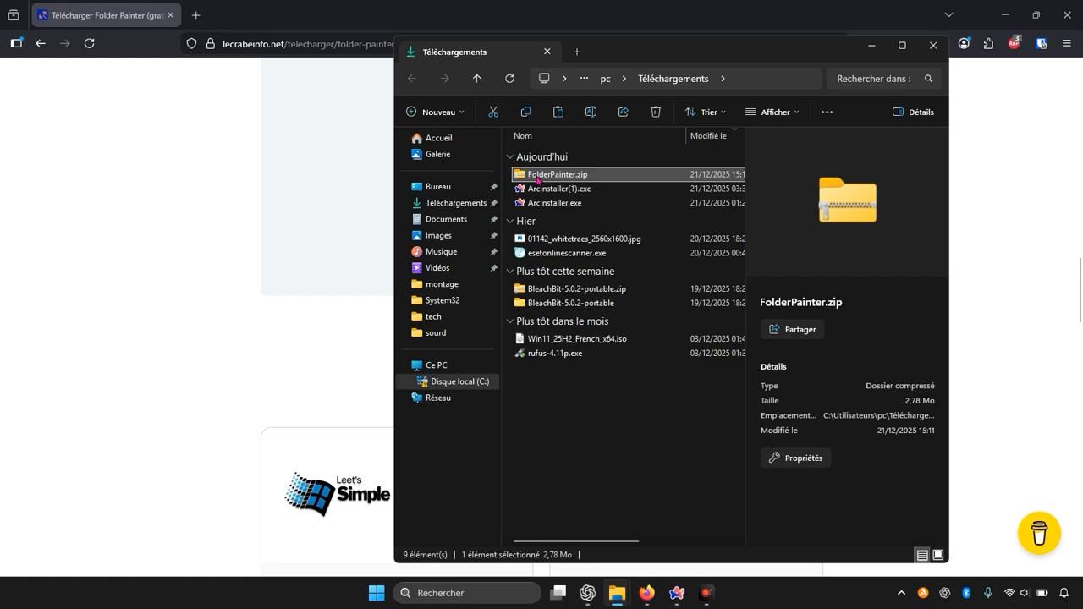
double_click(537, 175)
double_click(535, 161)
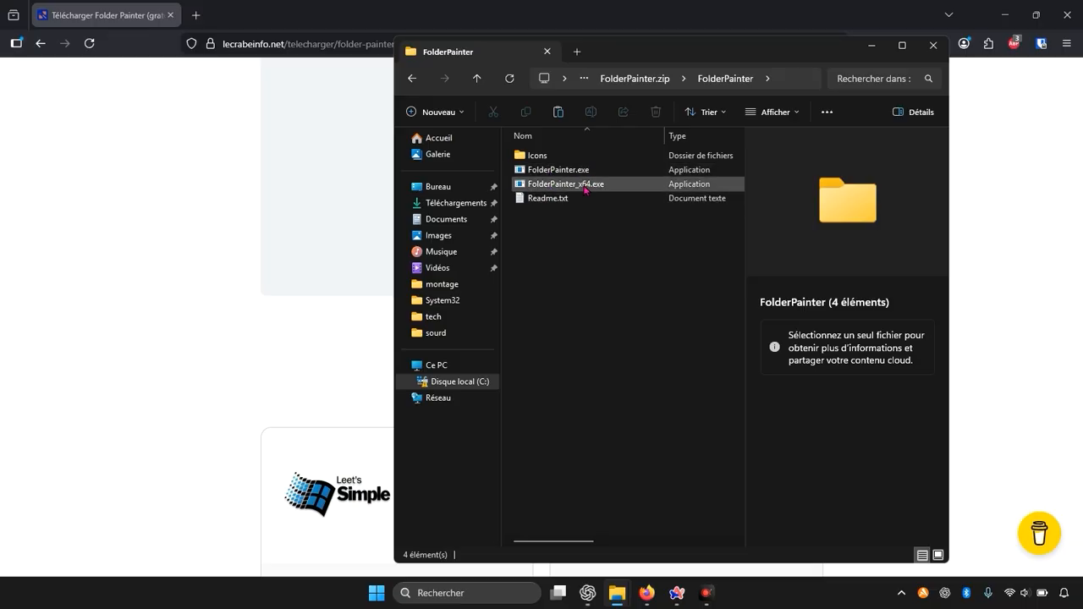
double_click(583, 186)
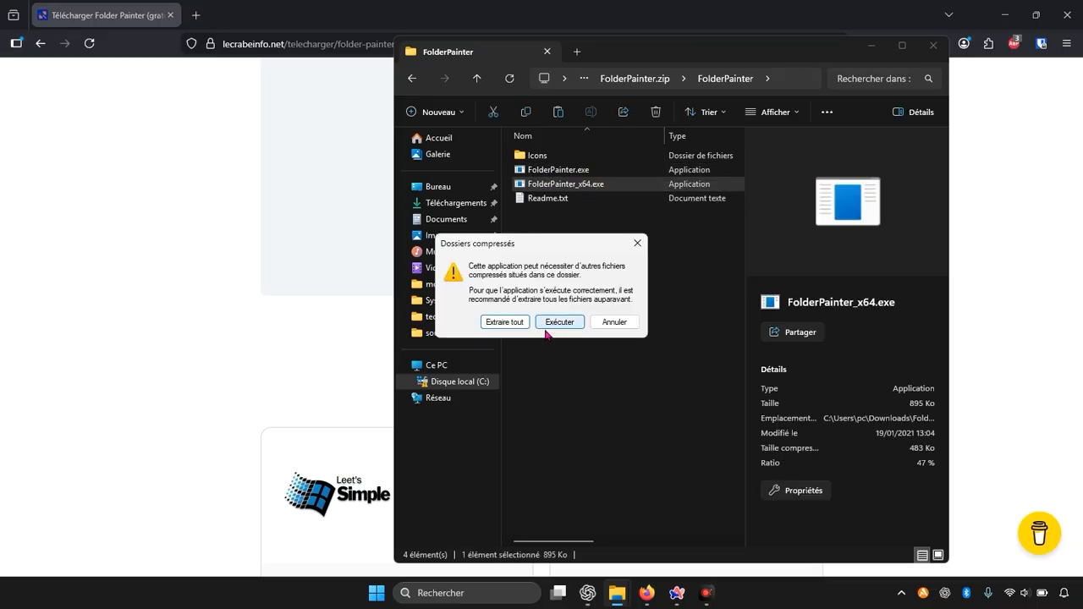
click(510, 323)
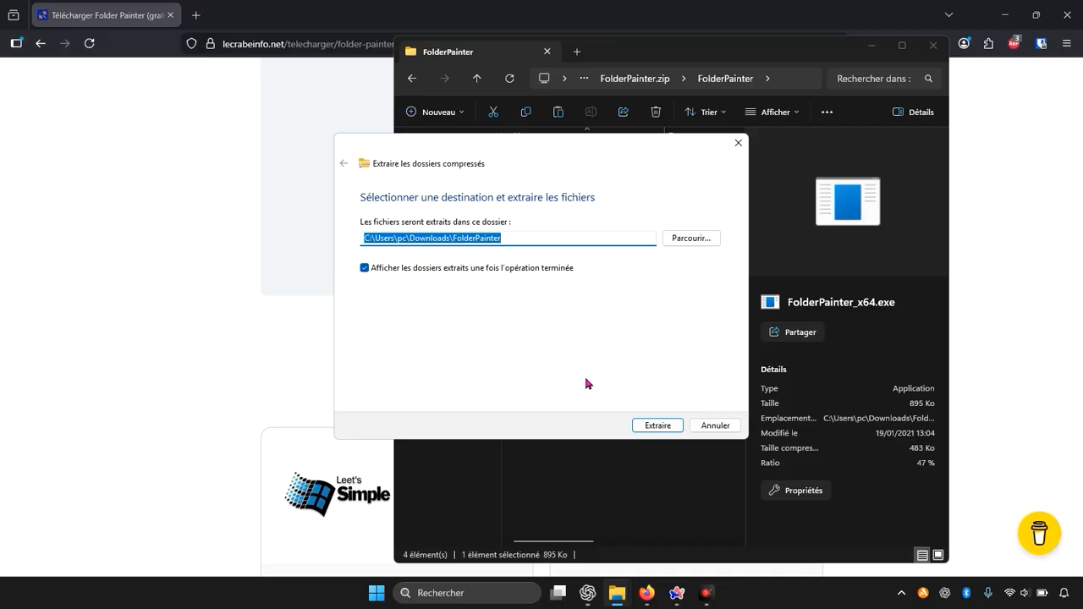
click(648, 427)
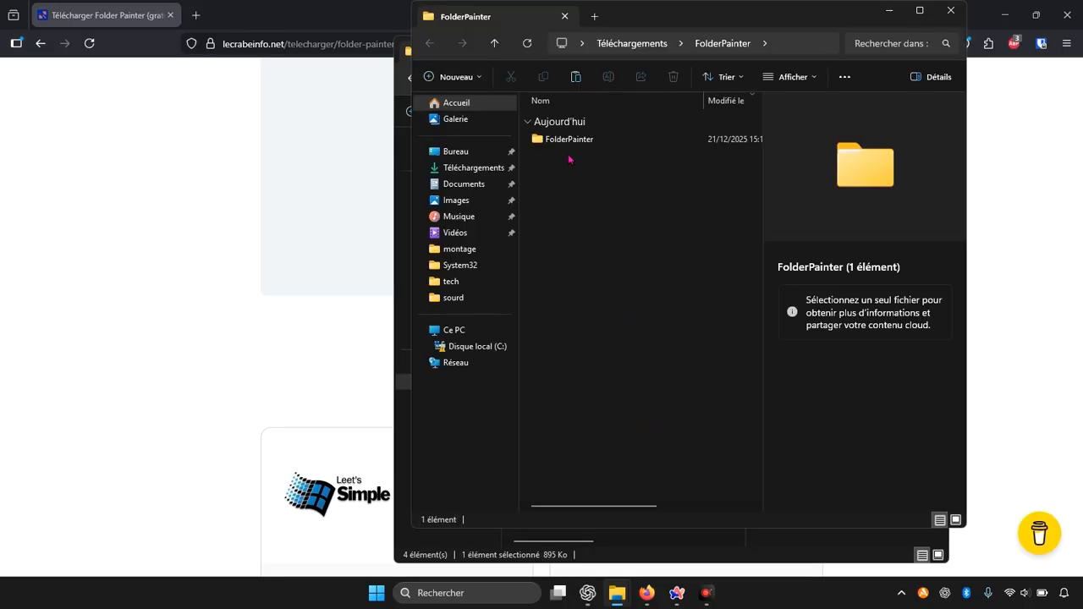
Run FolderPainter_x64.exe from the extracted folder, install its folder icon context menu, and close the program
double_click(569, 141)
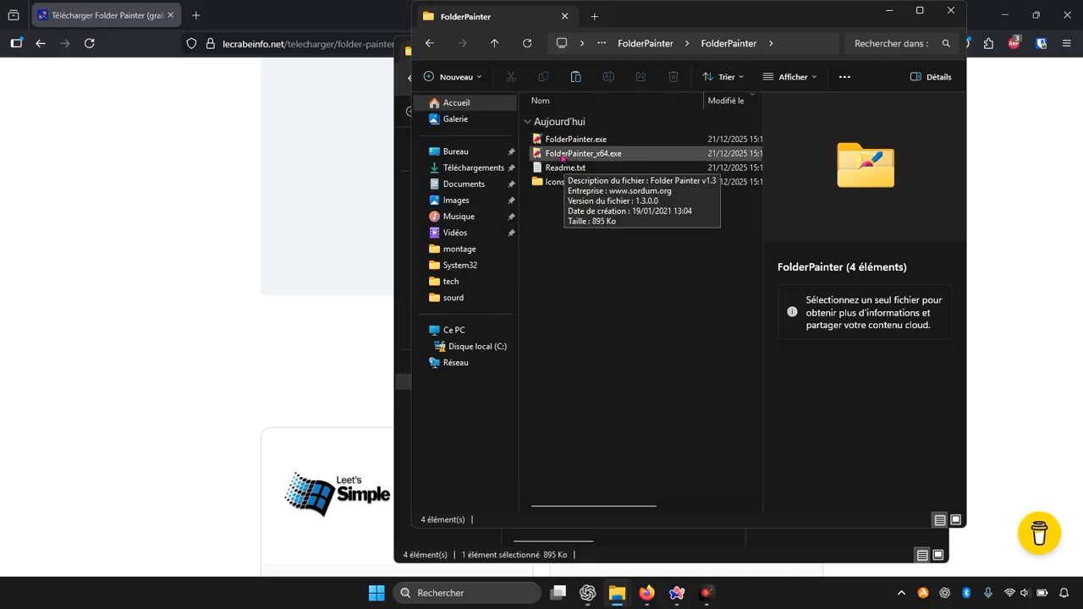
double_click(604, 155)
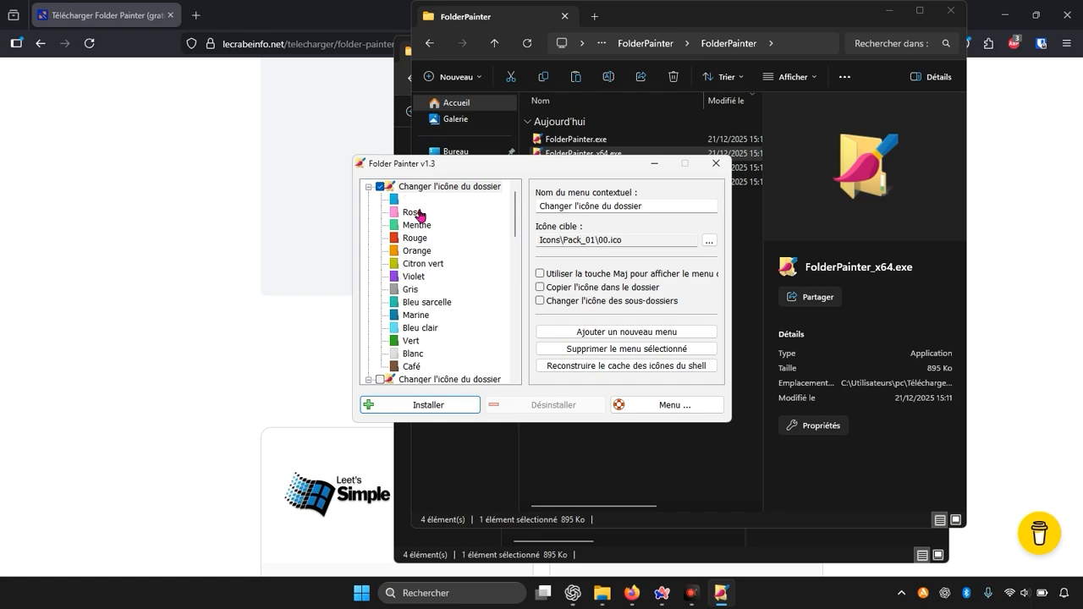
click(404, 410)
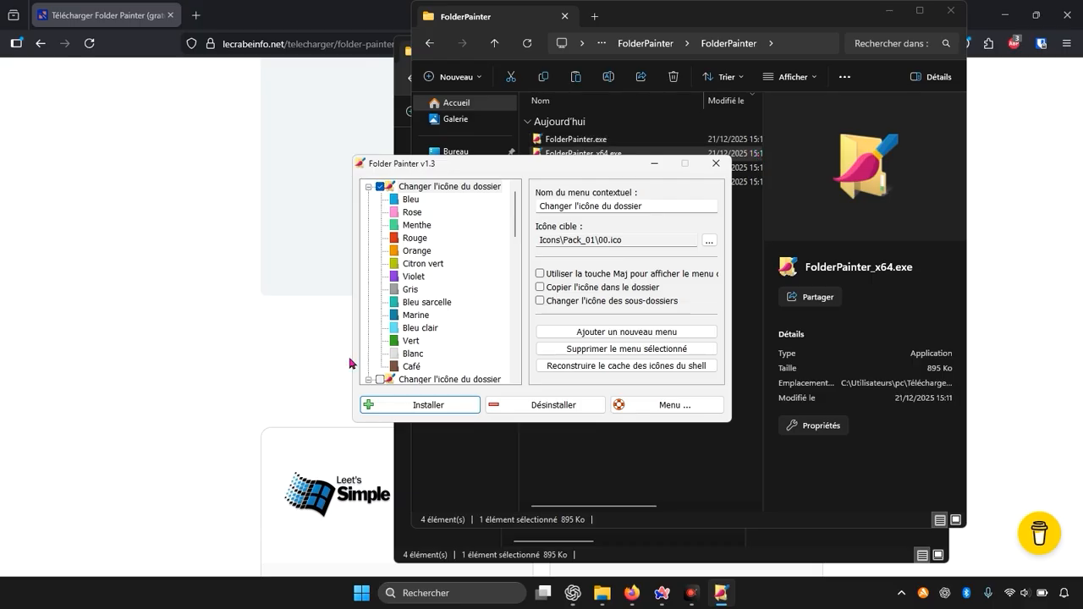
click(716, 163)
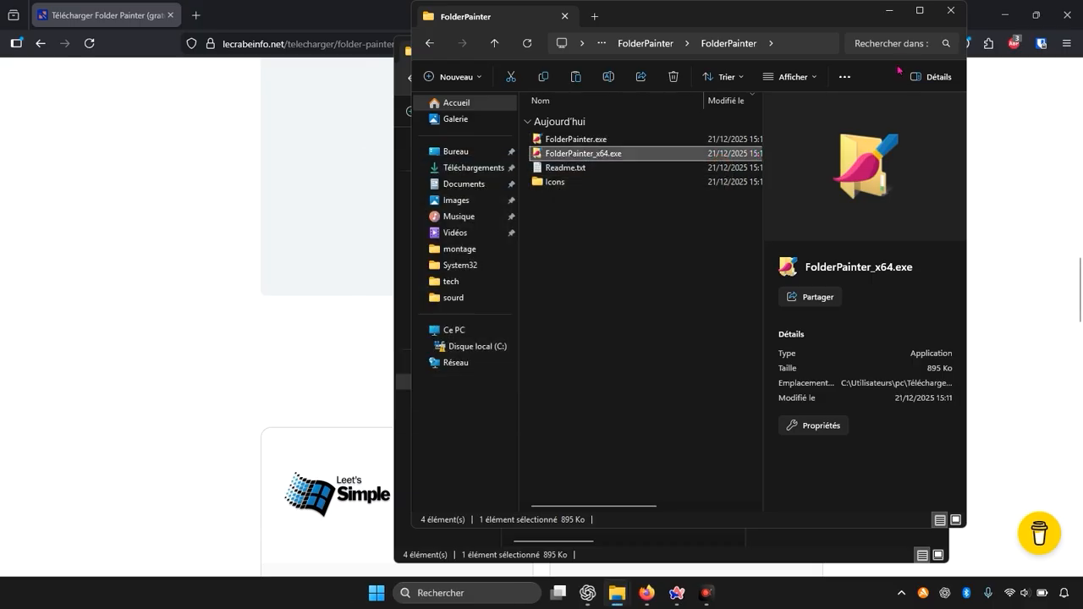
Close both FolderPainter file windows and the browser
click(951, 10)
click(1066, 15)
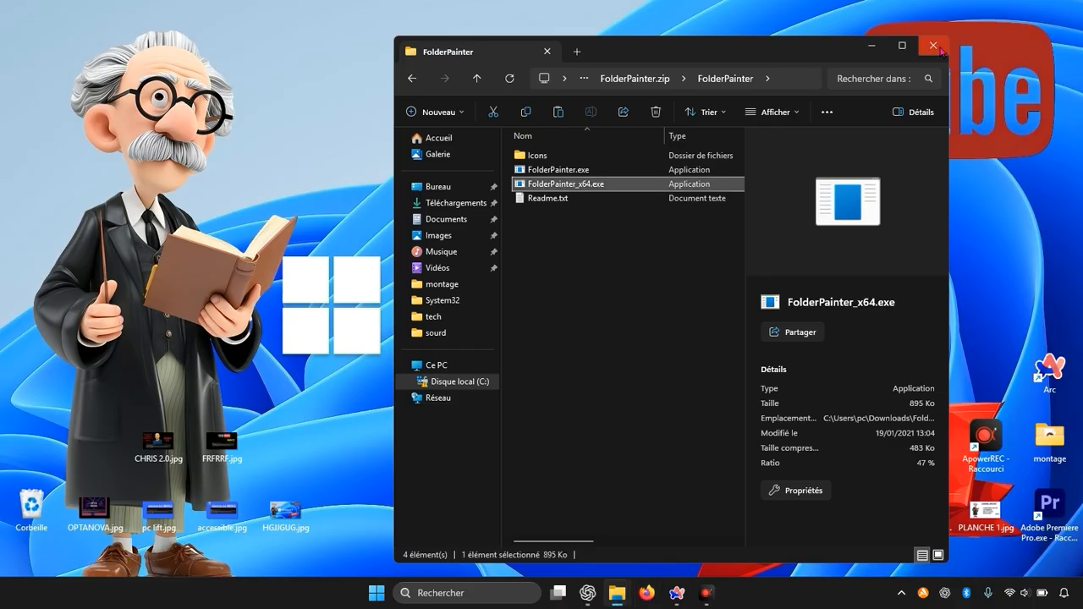
click(935, 51)
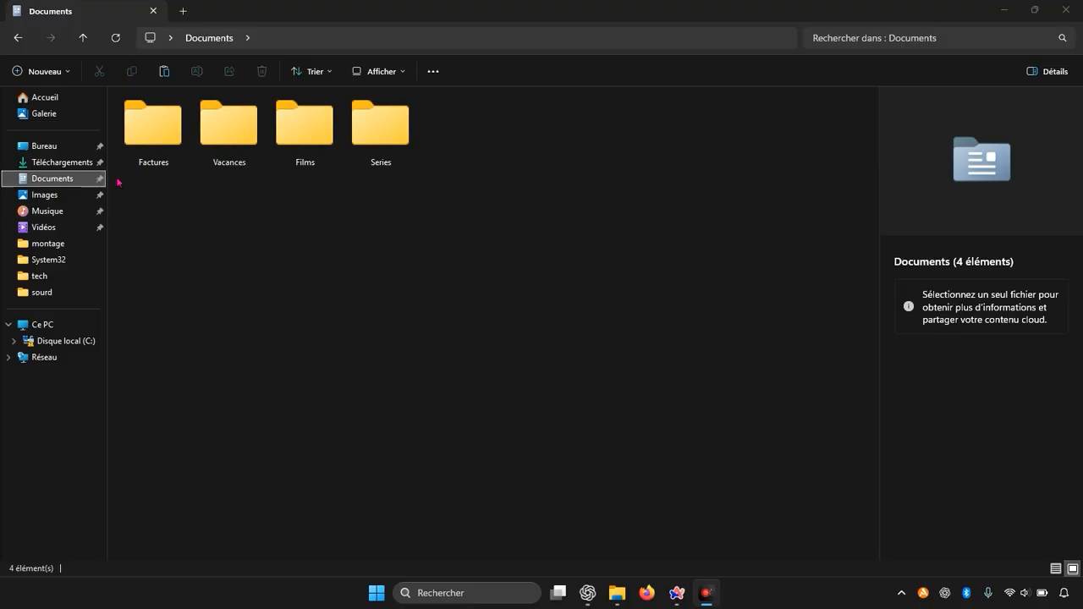
Change the icon of the Factures folder to Bleu and the Films folder to Rouge in Documents
click(140, 127)
right_click(141, 127)
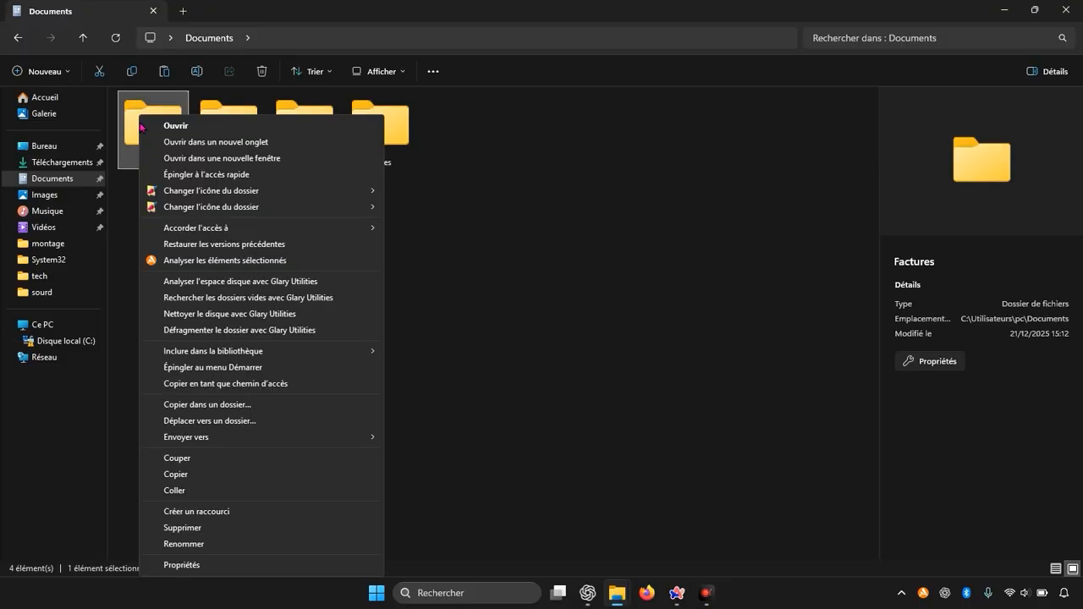
mouse_move(210, 193)
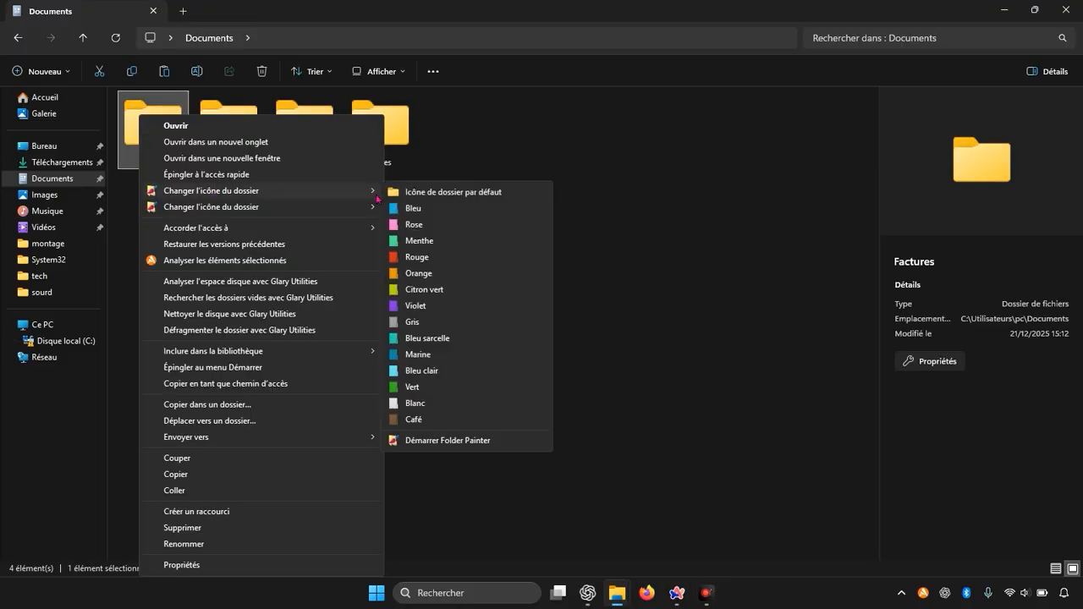
click(414, 208)
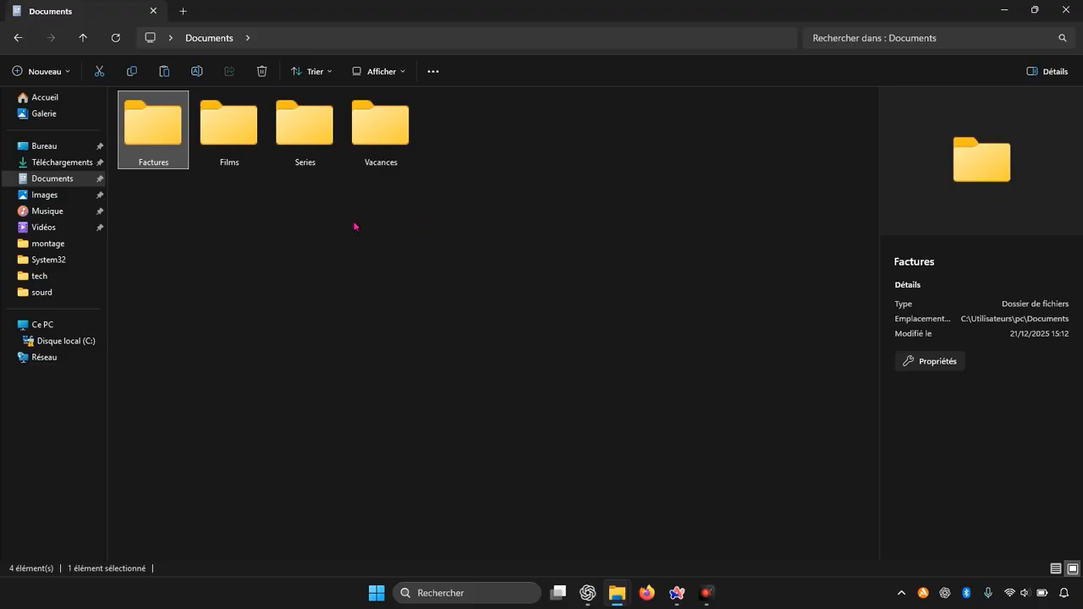
right_click(251, 133)
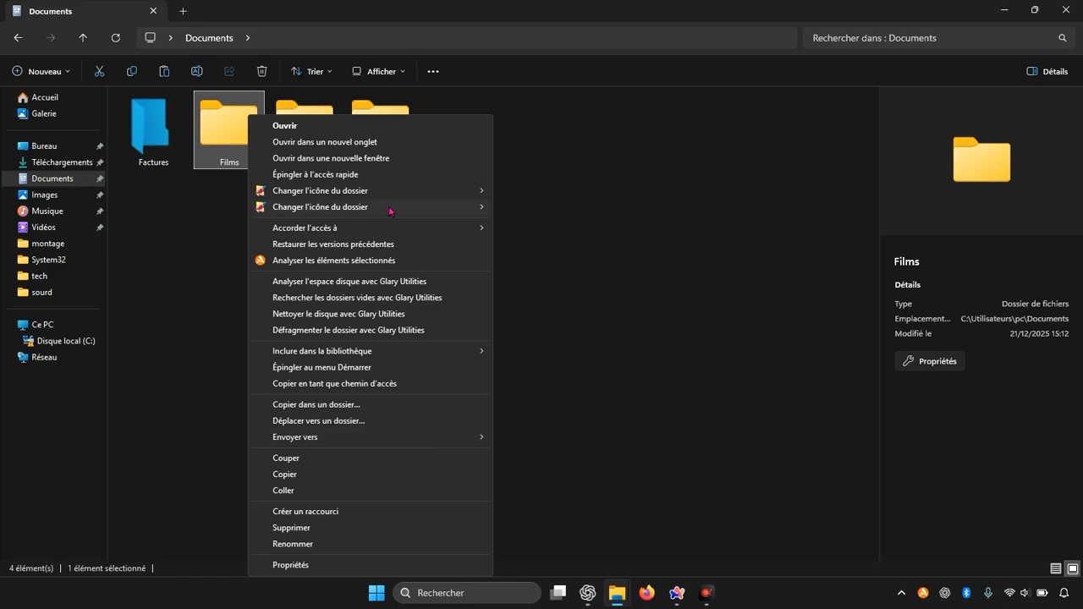
mouse_move(390, 211)
click(544, 256)
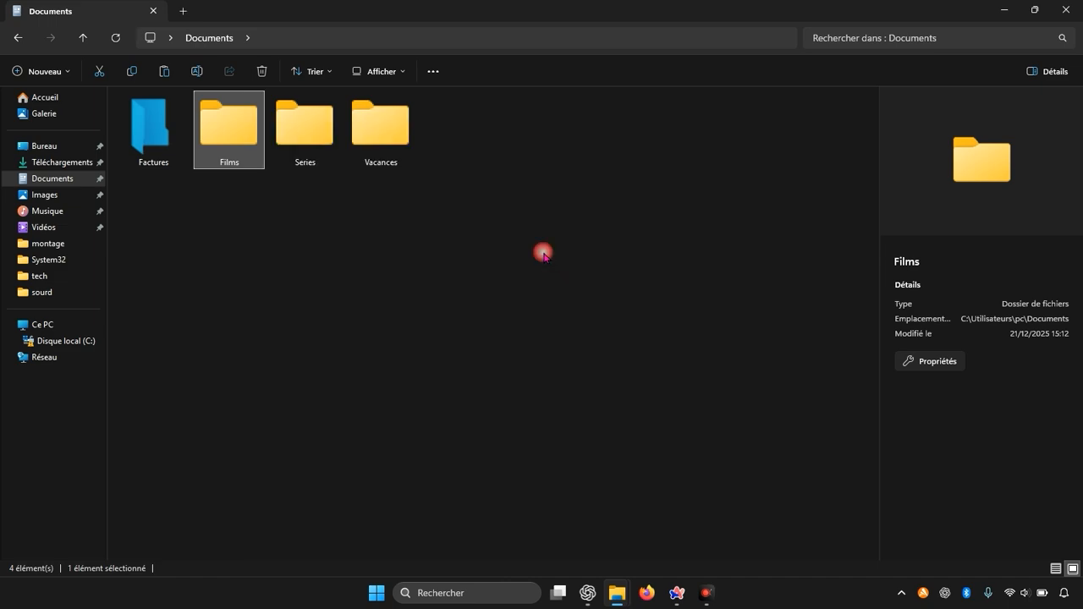
Change the icon of the Series folder to Orange and the Vacances folder to Vert
right_click(327, 136)
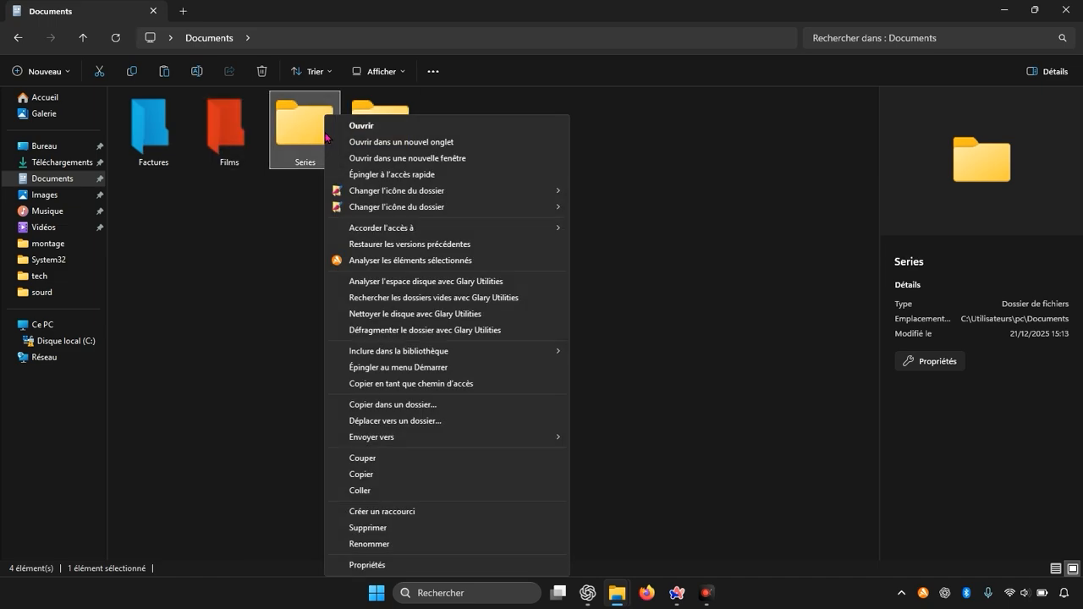
mouse_move(426, 193)
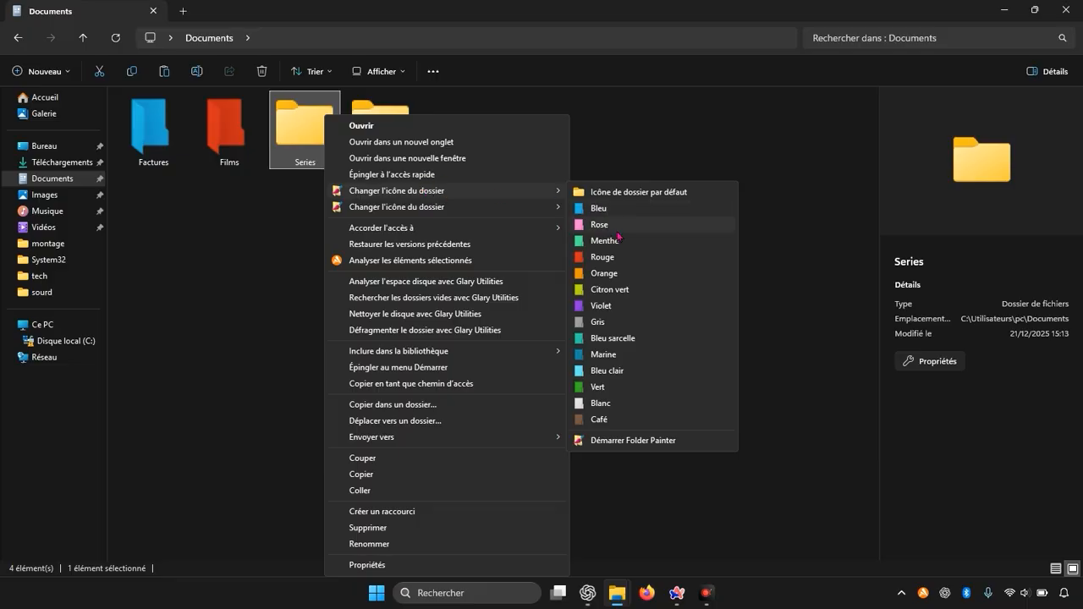
click(620, 288)
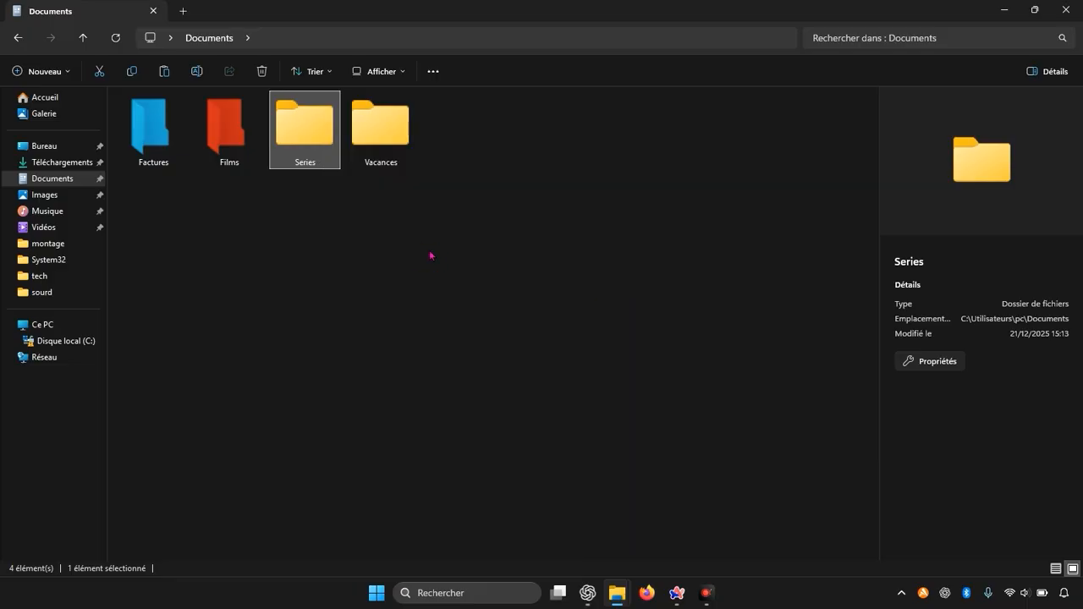
right_click(377, 116)
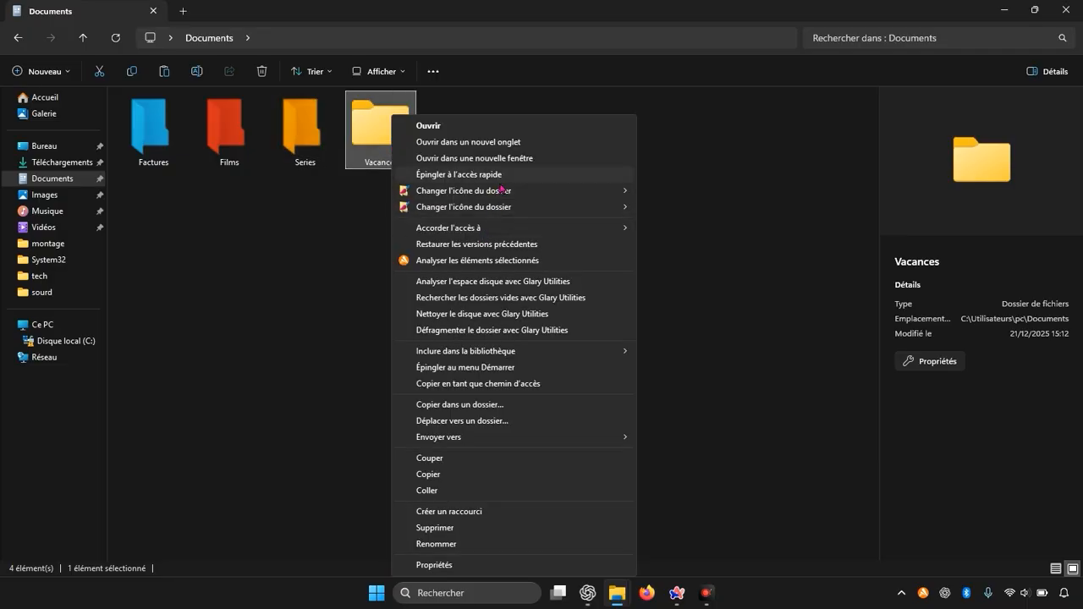
mouse_move(503, 191)
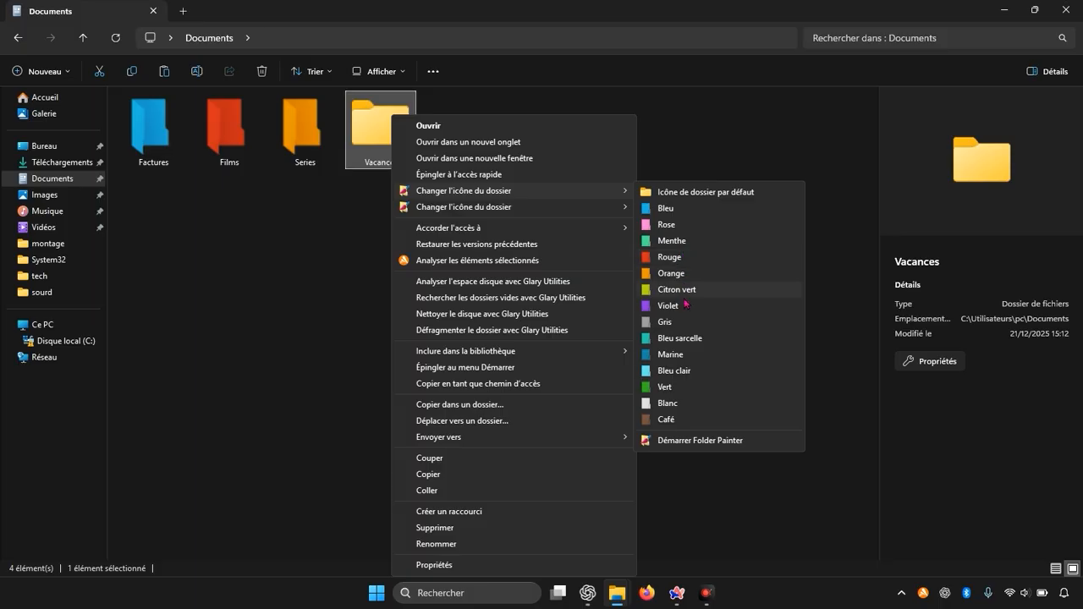
click(672, 387)
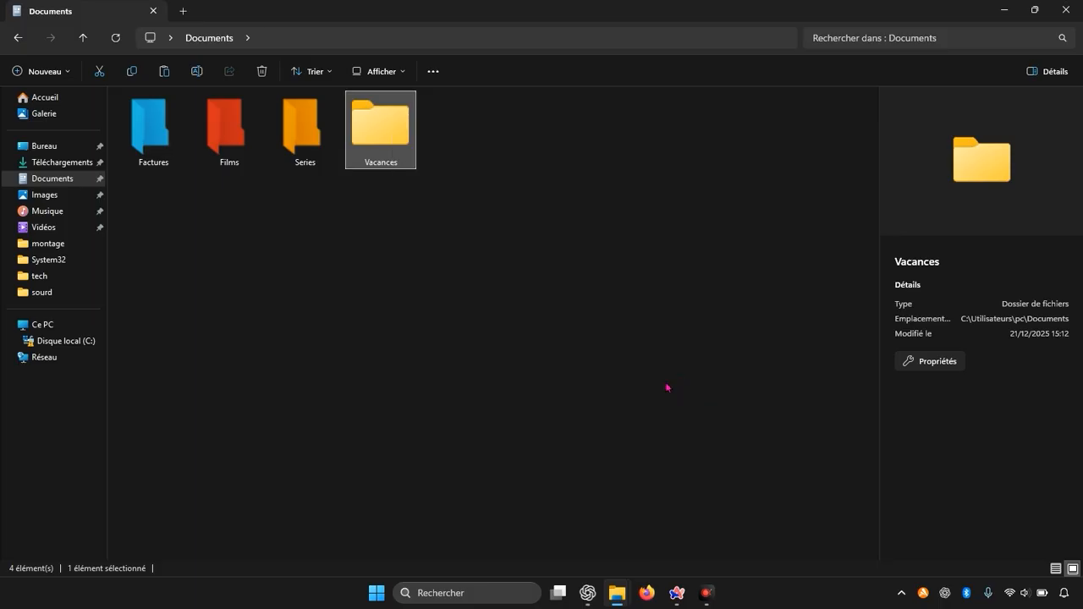